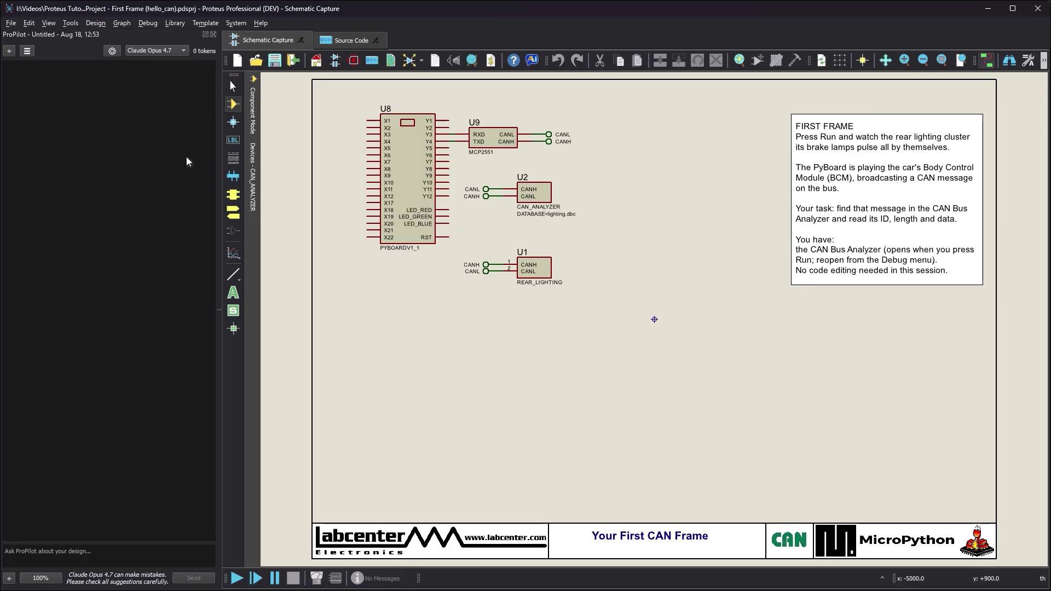
Enable tutor mode and create a lesson plan titled "Lesson 1" by Labcenter Electronics, for the First Year audience, lasting 30 minutes
{"action": "left_click", "coordinate": [112, 51]}
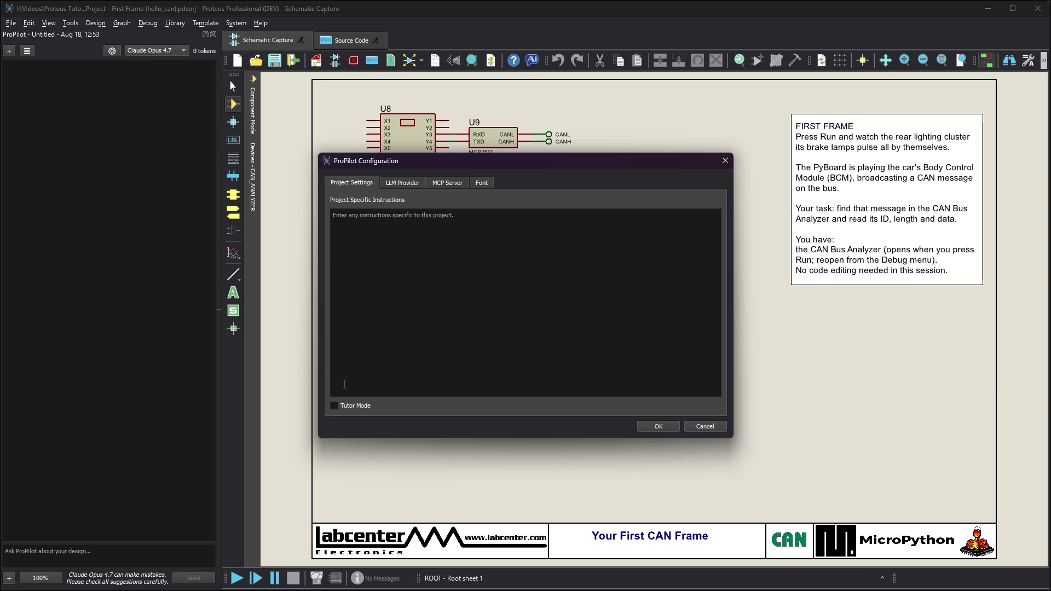
{"action": "left_click", "coordinate": [334, 405]}
{"action": "left_click", "coordinate": [621, 201]}
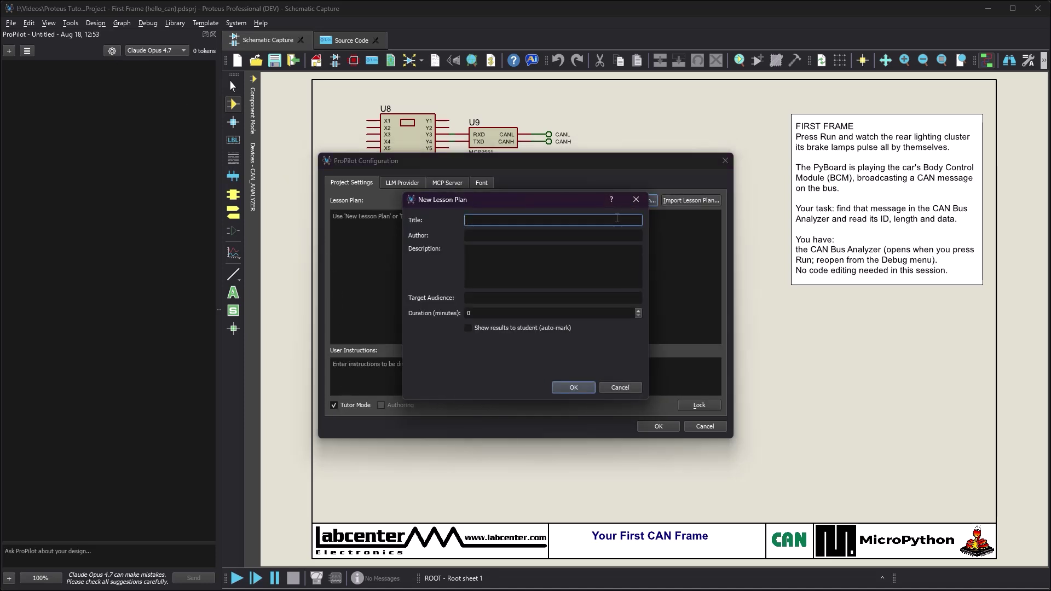
{"action": "left_click", "coordinate": [612, 237]}
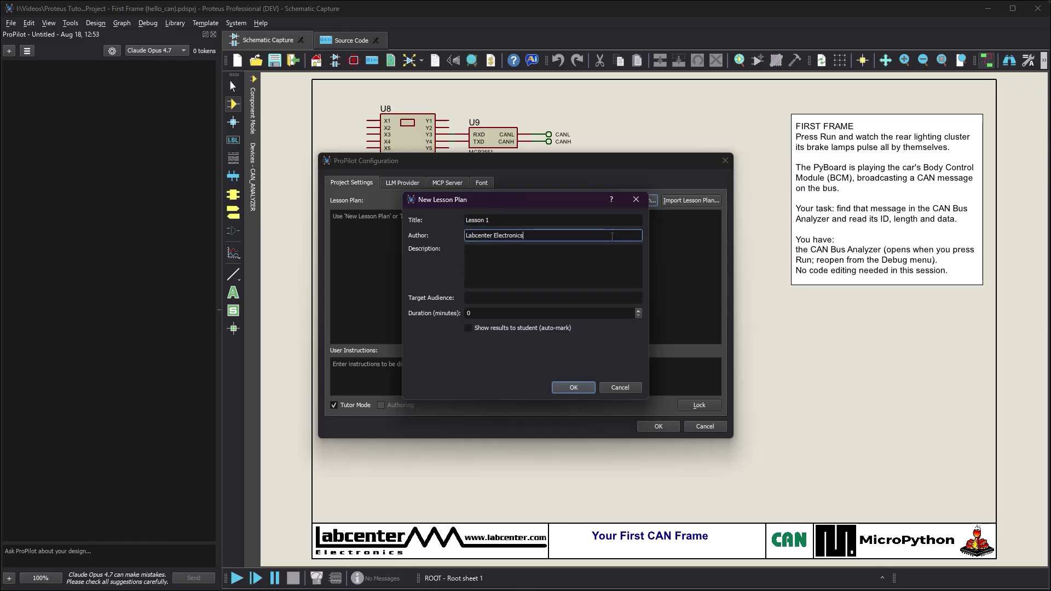
{"action": "left_click", "coordinate": [552, 296]}
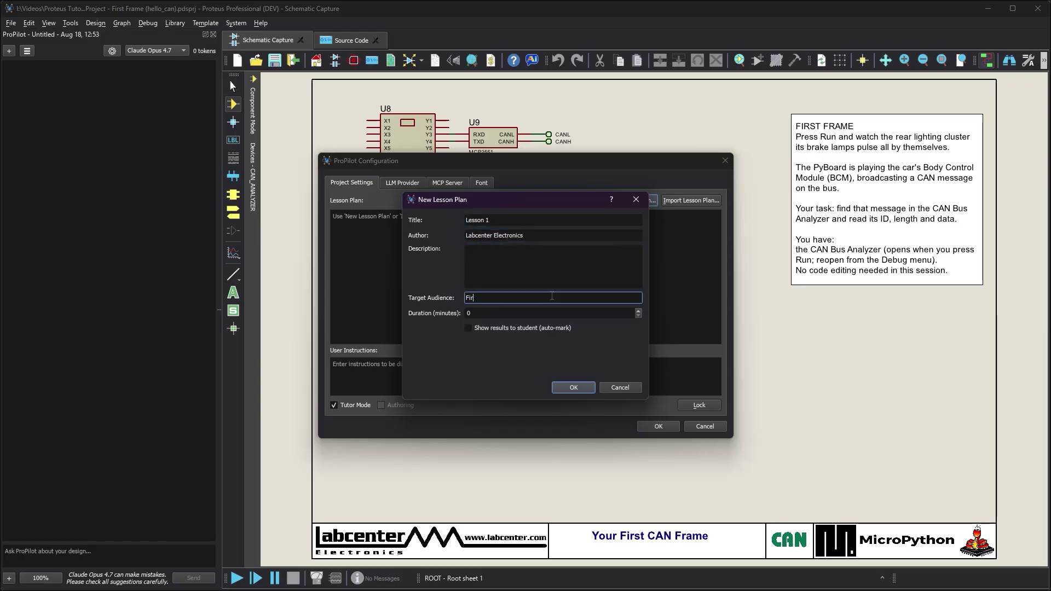
{"action": "type", "text": "First Year"}
{"action": "left_click", "coordinate": [544, 312]}
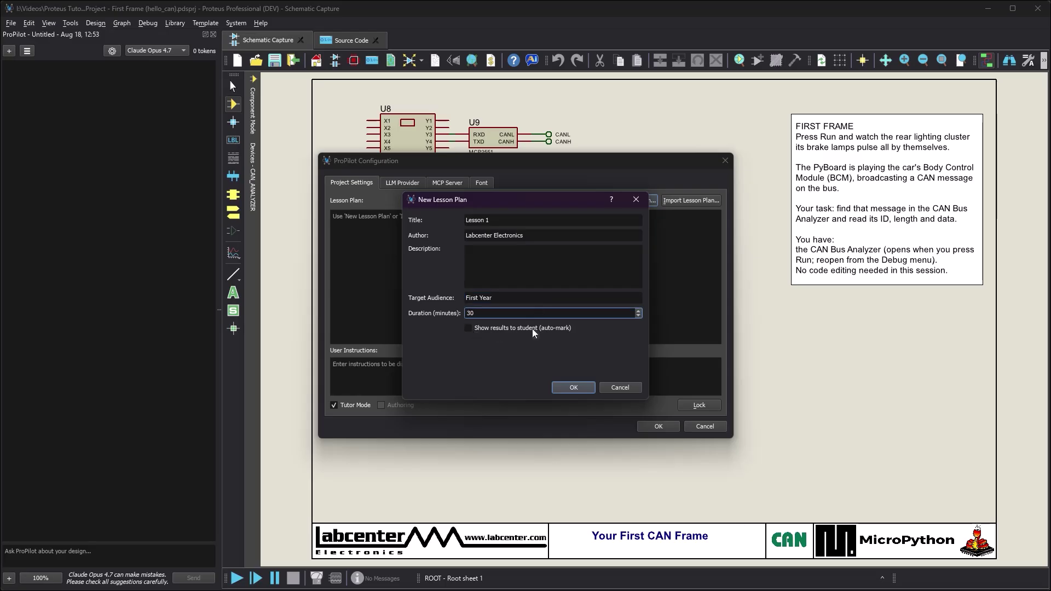
{"action": "left_click", "coordinate": [575, 389]}
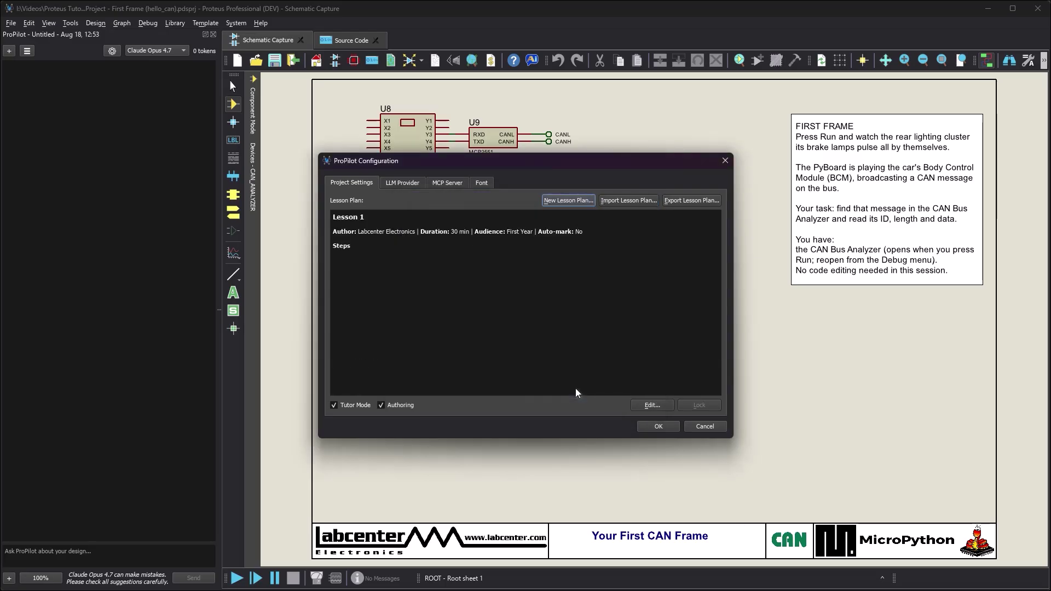
{"action": "left_click", "coordinate": [658, 426]}
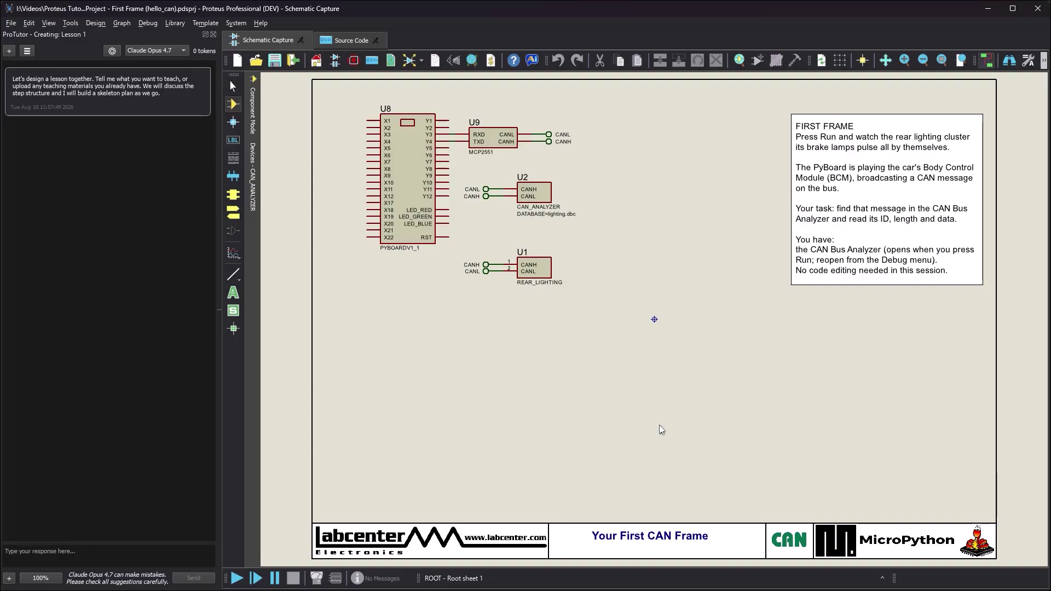
Attach the "U1S1 Lab - First Frame (hello_can)" PDF to the chat and send "Make a lesson plan from this lab work sheet"
{"action": "key", "text": "alt+Tab"}
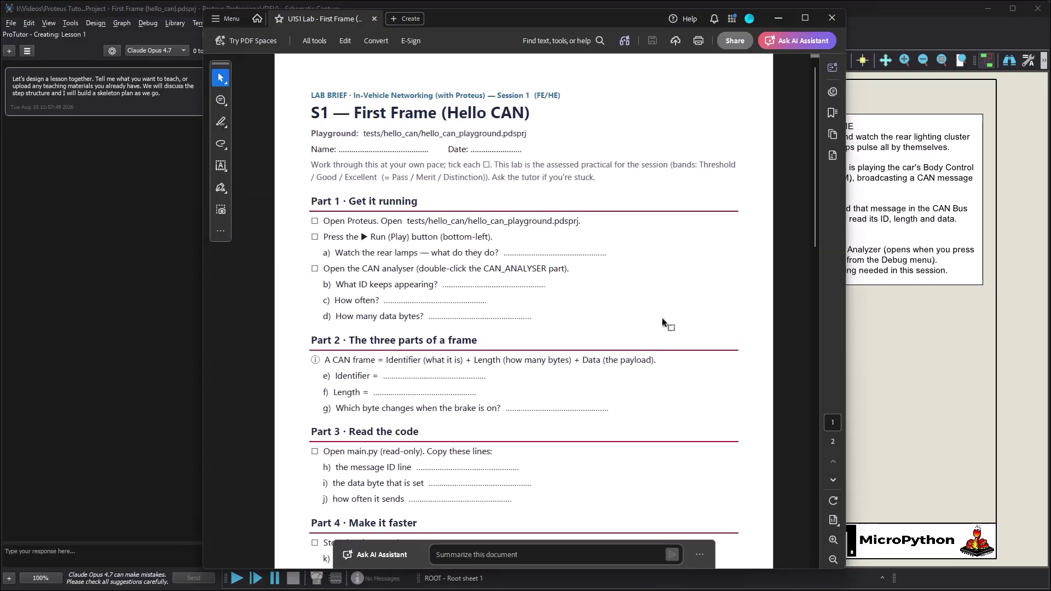
{"action": "scroll", "coordinate": [663, 314], "scroll_direction": "down", "scroll_amount": 6}
{"action": "scroll", "coordinate": [664, 310], "scroll_direction": "up", "scroll_amount": 3}
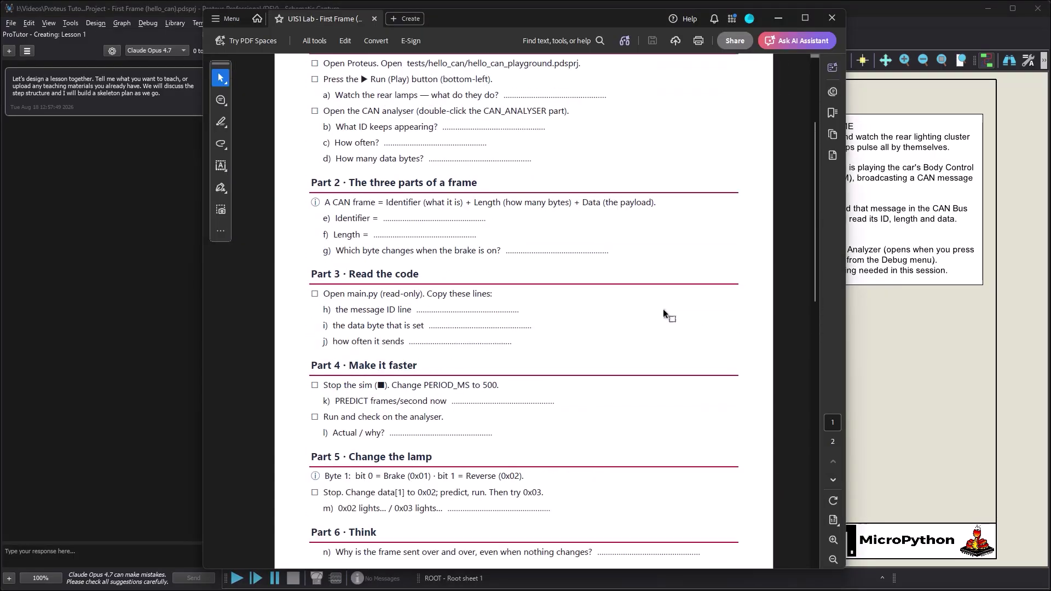
{"action": "scroll", "coordinate": [663, 309], "scroll_direction": "up", "scroll_amount": 2}
{"action": "key", "text": "alt+Tab"}
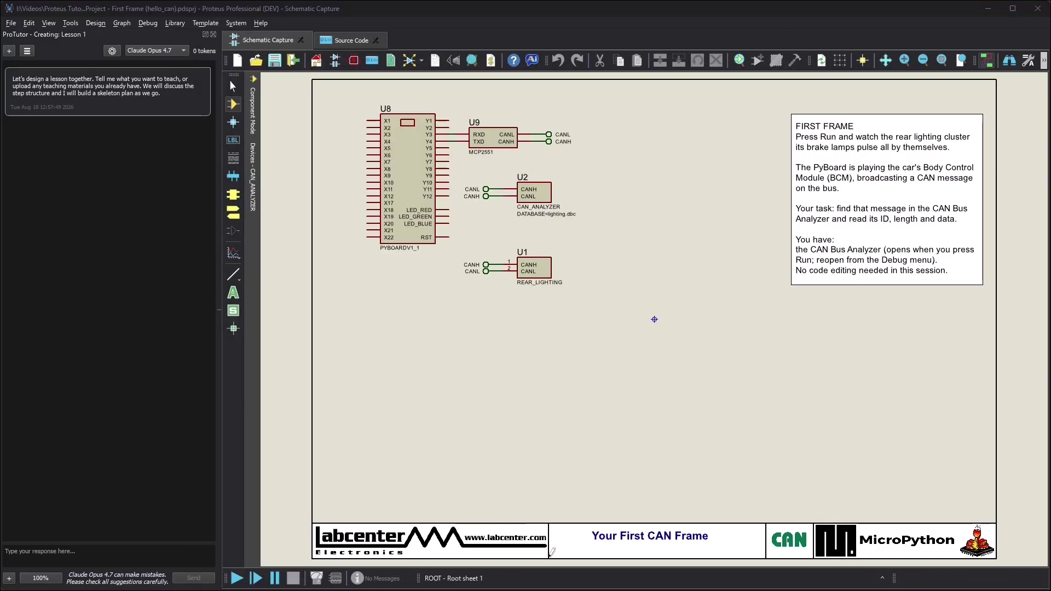
{"action": "left_click_drag", "start_coordinate": [552, 552], "coordinate": [100, 542]}
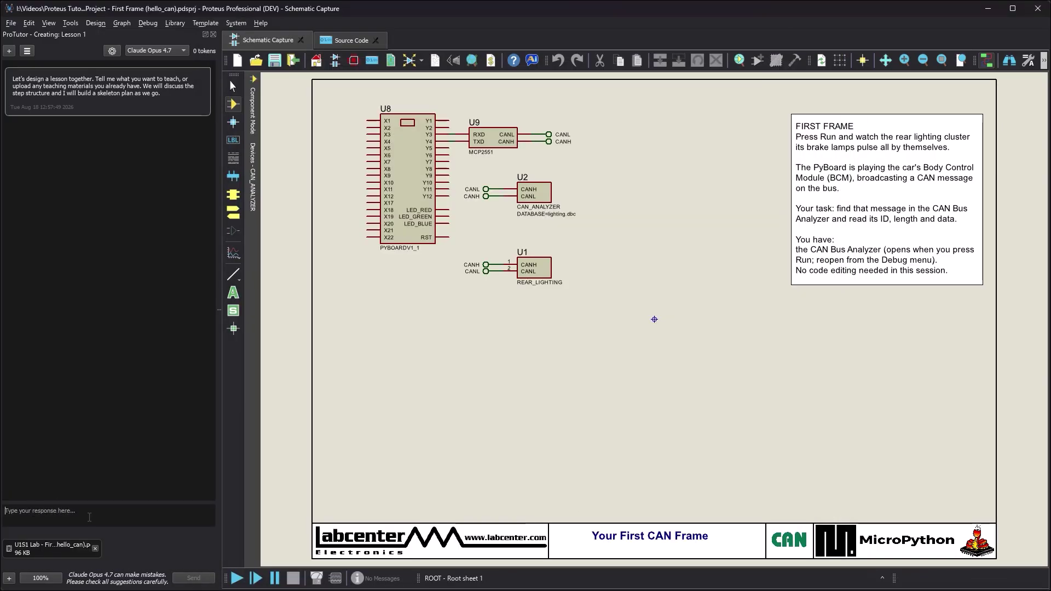
{"action": "type", "text": "Make a lesson plan from this lab work"}
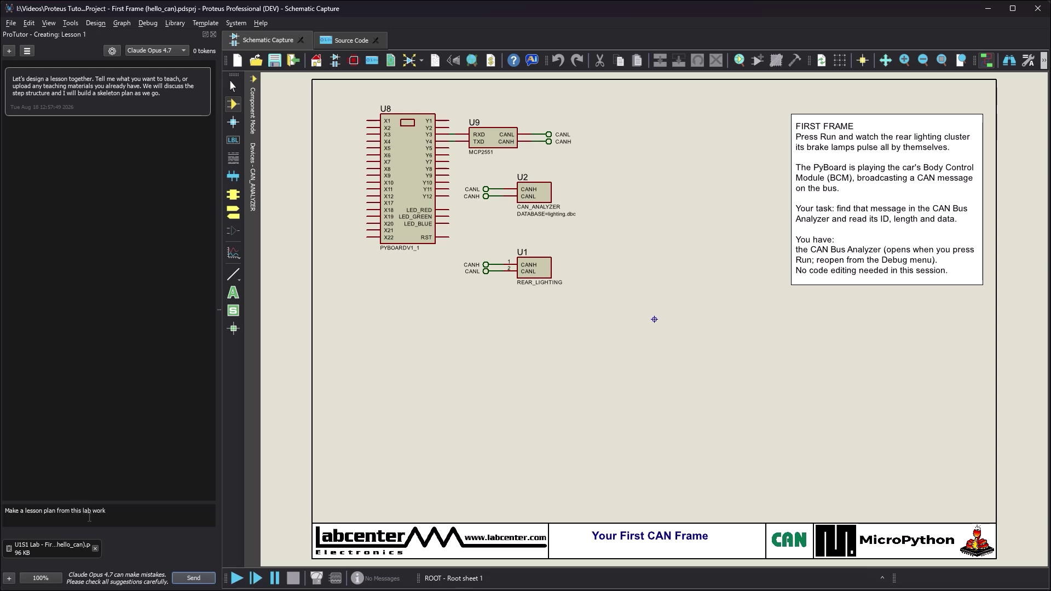
{"action": "type", "text": " sheet"}
{"action": "key", "text": "Return"}
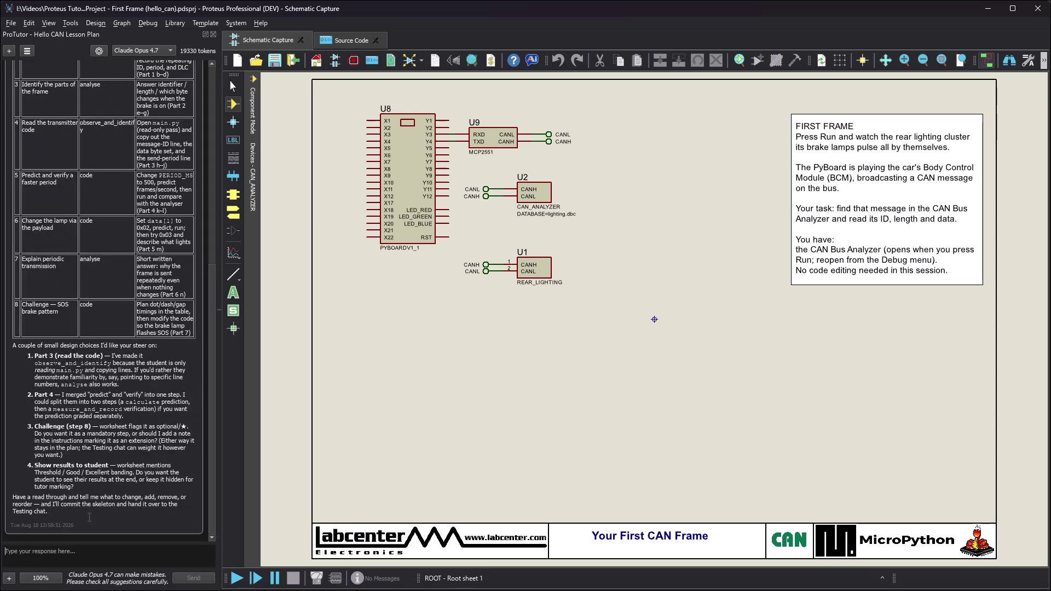
{"action": "scroll", "coordinate": [96, 479], "scroll_direction": "up", "scroll_amount": 5}
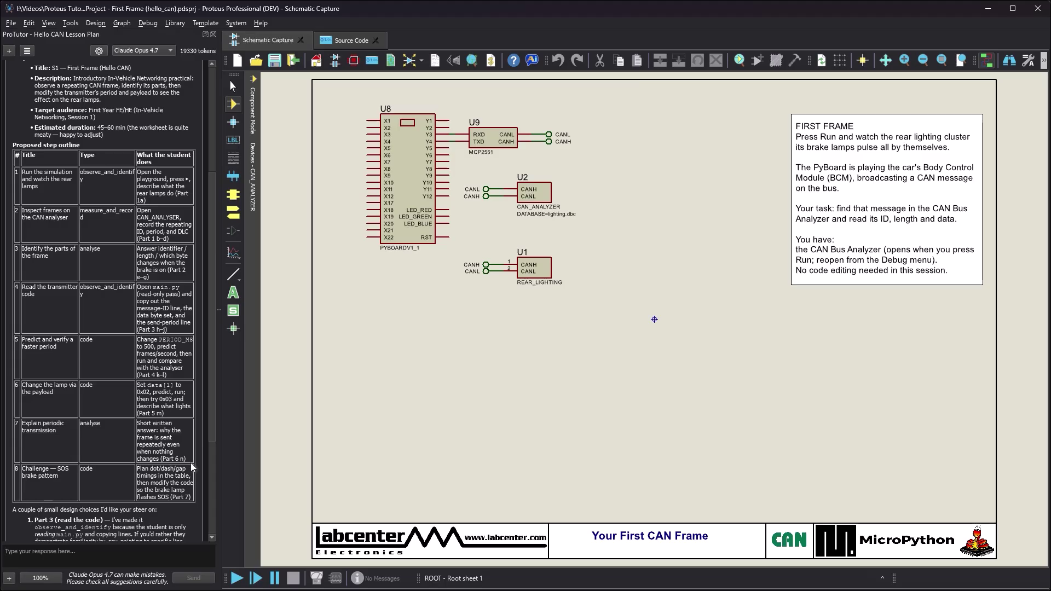
Import the lesson plan "U1S1 Task - First Frame (hello_can).json" into the project and start a new chat session
{"action": "left_click", "coordinate": [100, 49]}
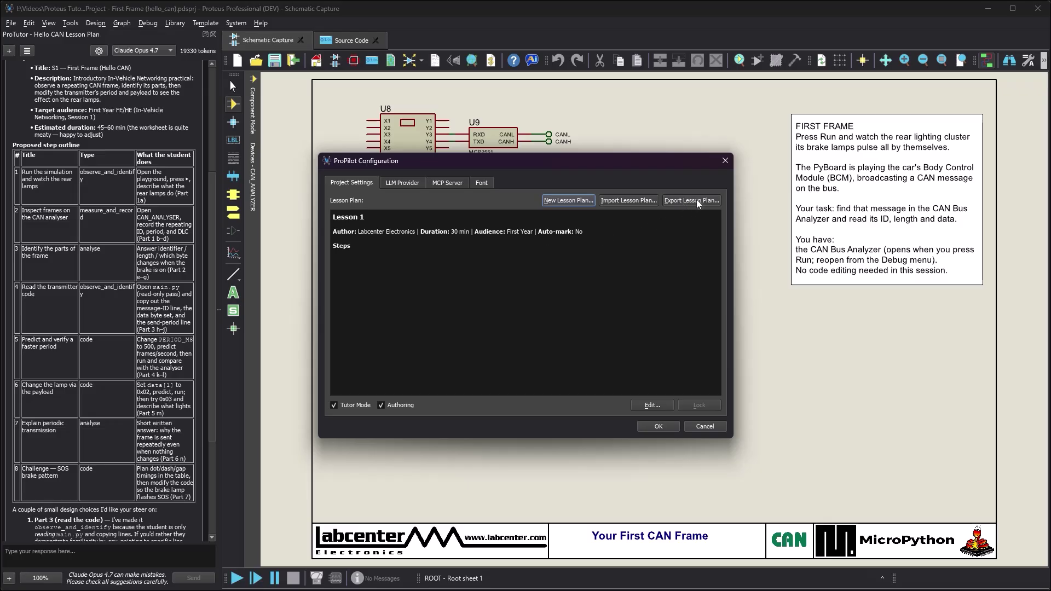
{"action": "left_click", "coordinate": [620, 201]}
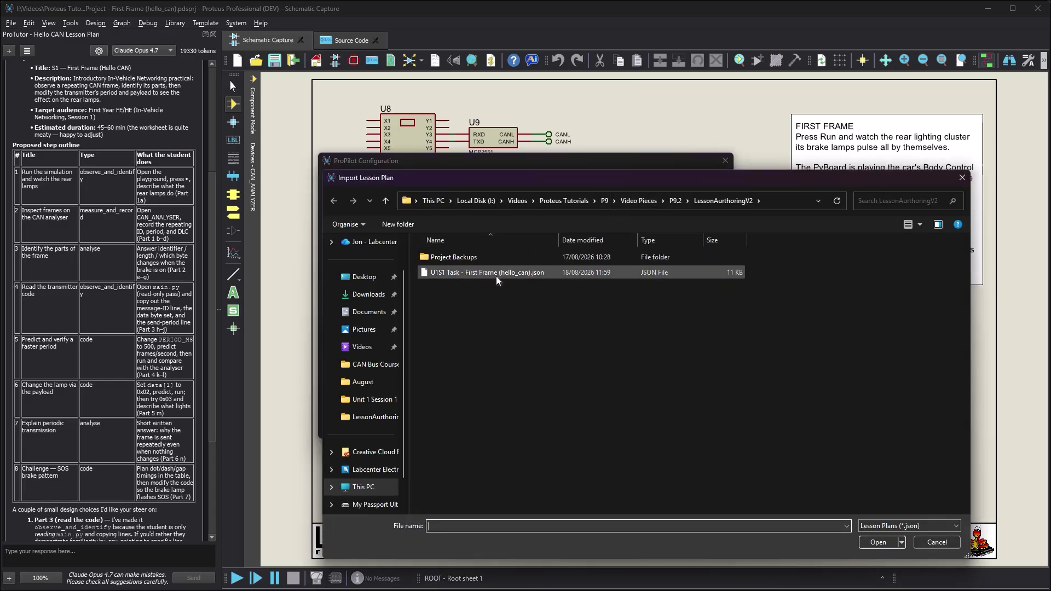
{"action": "left_click", "coordinate": [496, 276]}
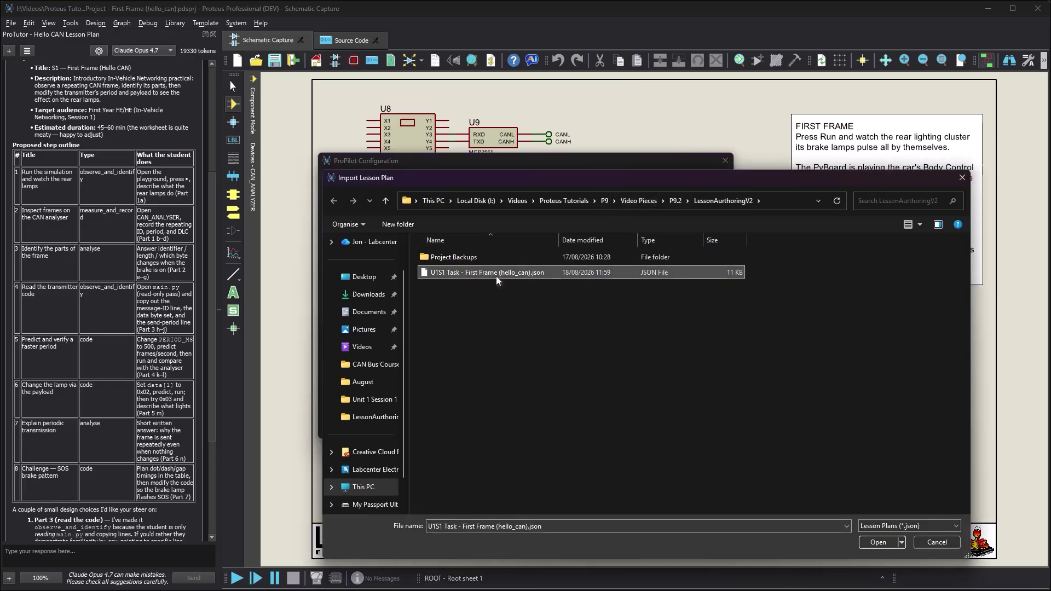
{"action": "left_click", "coordinate": [876, 542]}
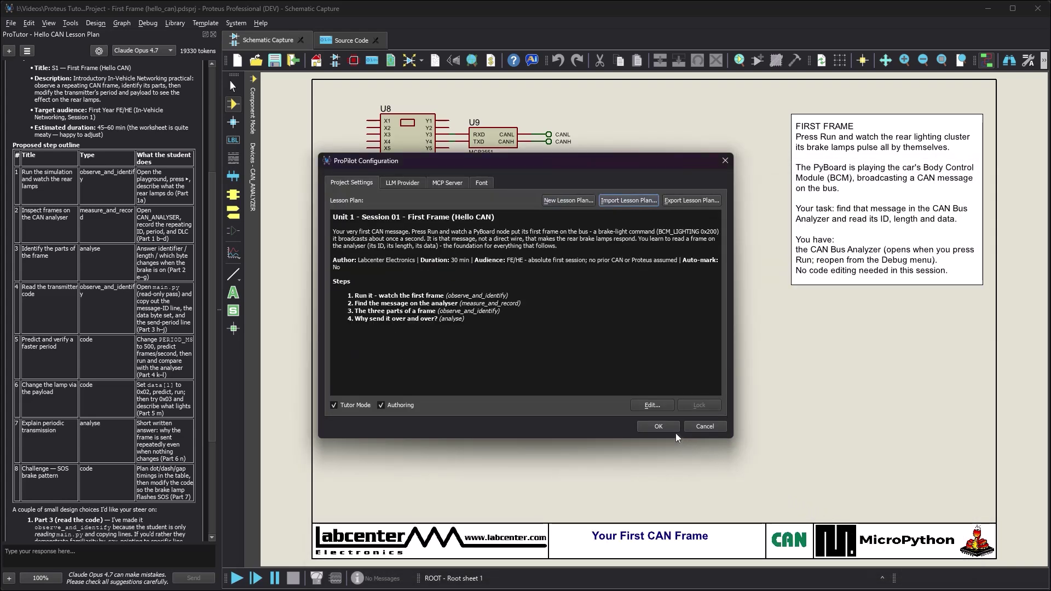
{"action": "left_click", "coordinate": [657, 427]}
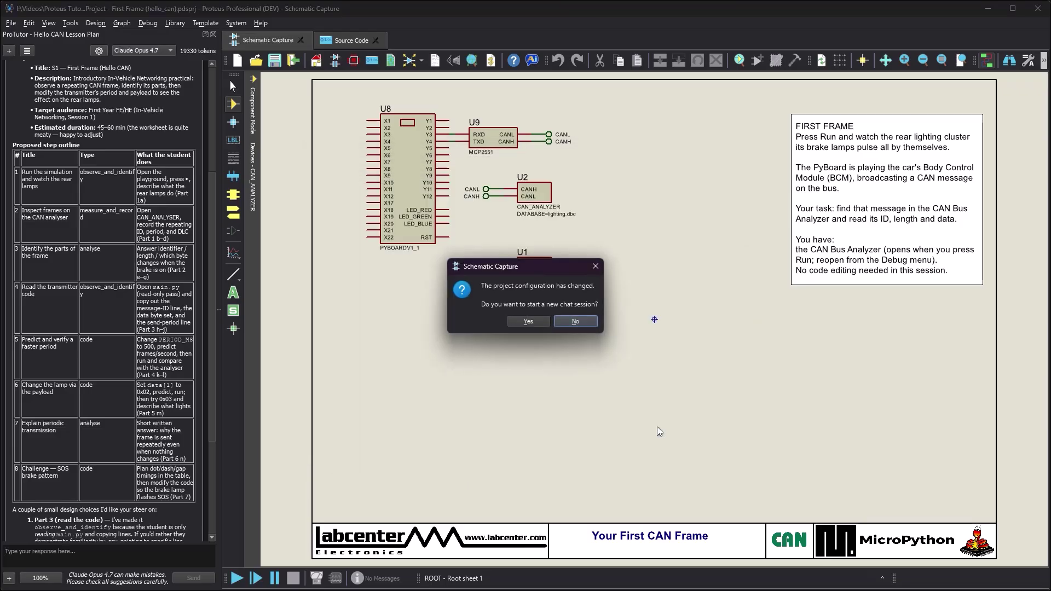
{"action": "left_click", "coordinate": [521, 321]}
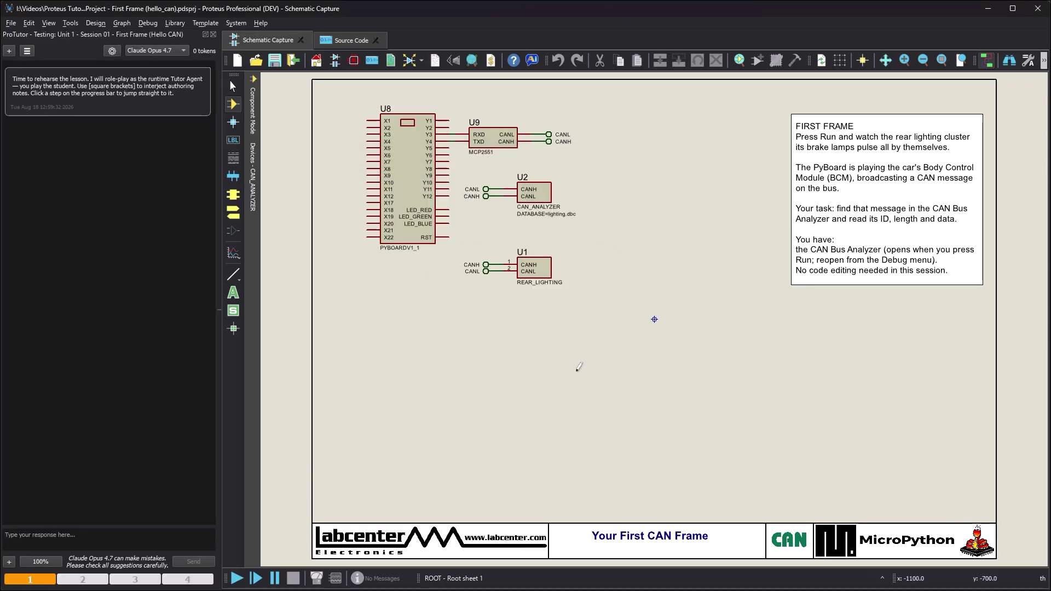
With the simulation running, rehearse step 1 and answer that the rear brake lamps pulse about once a second unwired, so something sends them a message
{"action": "left_click", "coordinate": [48, 580]}
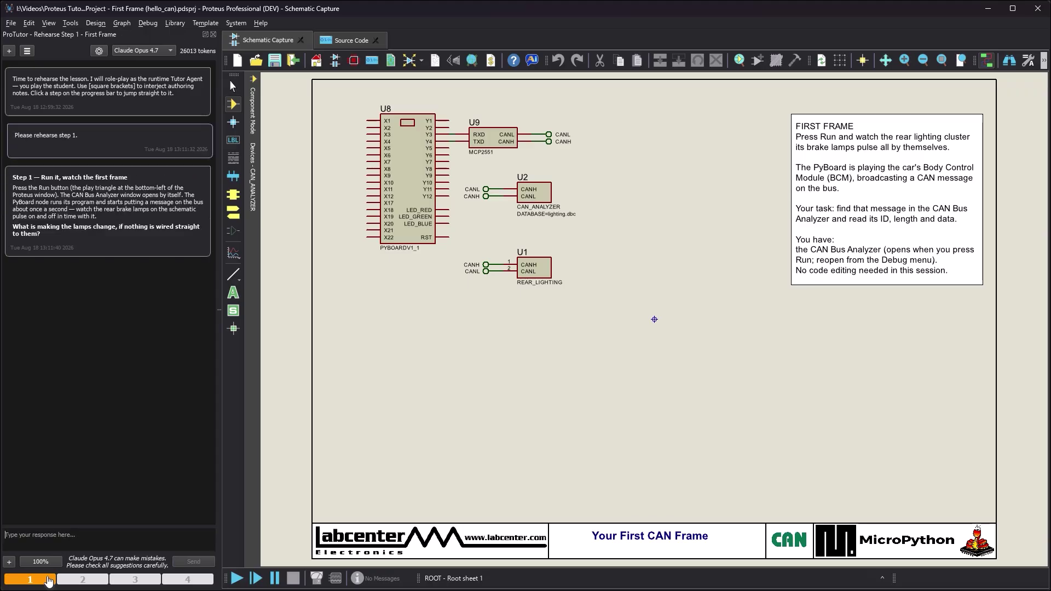
{"action": "left_click", "coordinate": [237, 579]}
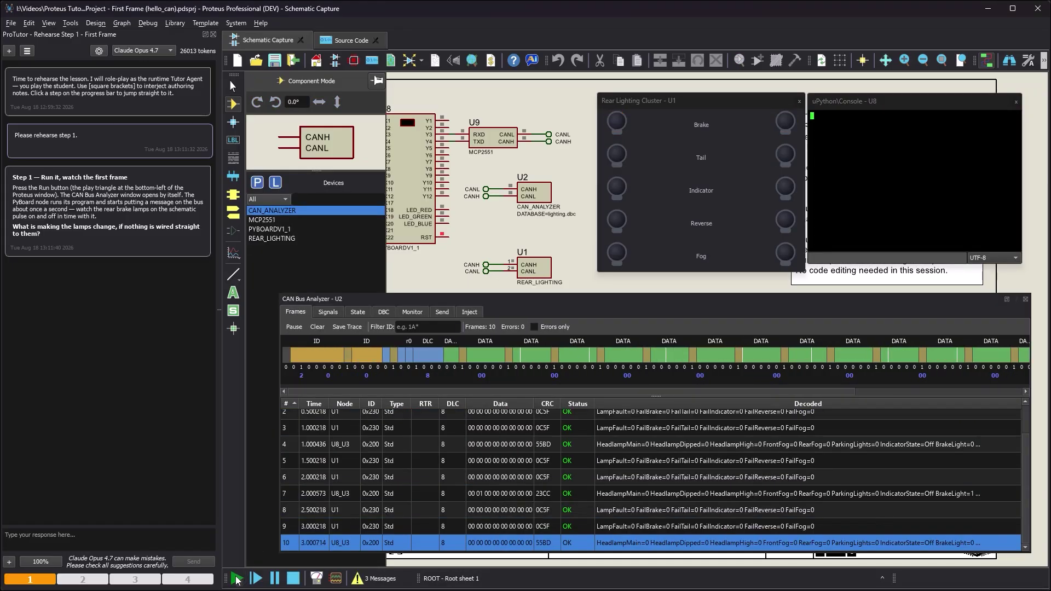
{"action": "left_click", "coordinate": [145, 537]}
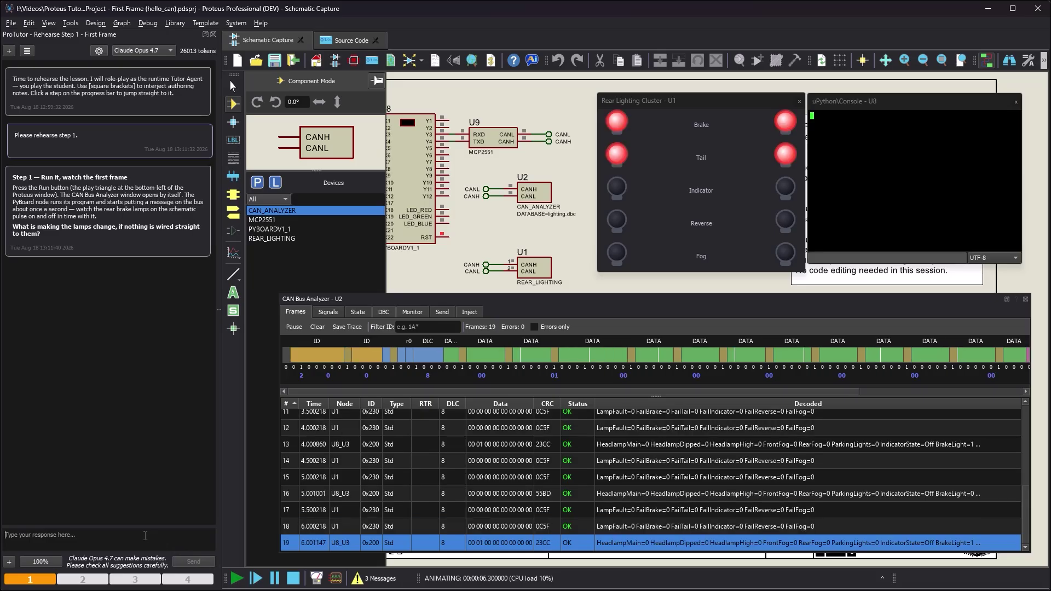
{"action": "type", "text": "The rear brake lamps pulse on and off about once a second, and nothing is wired to them — so something must be sending them a message"}
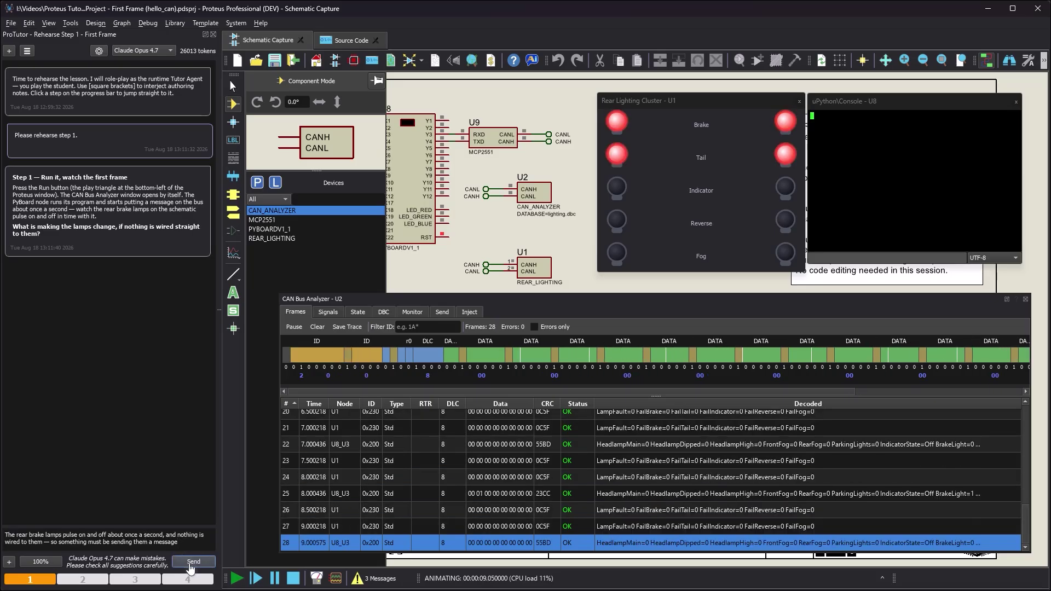
{"action": "left_click", "coordinate": [194, 563]}
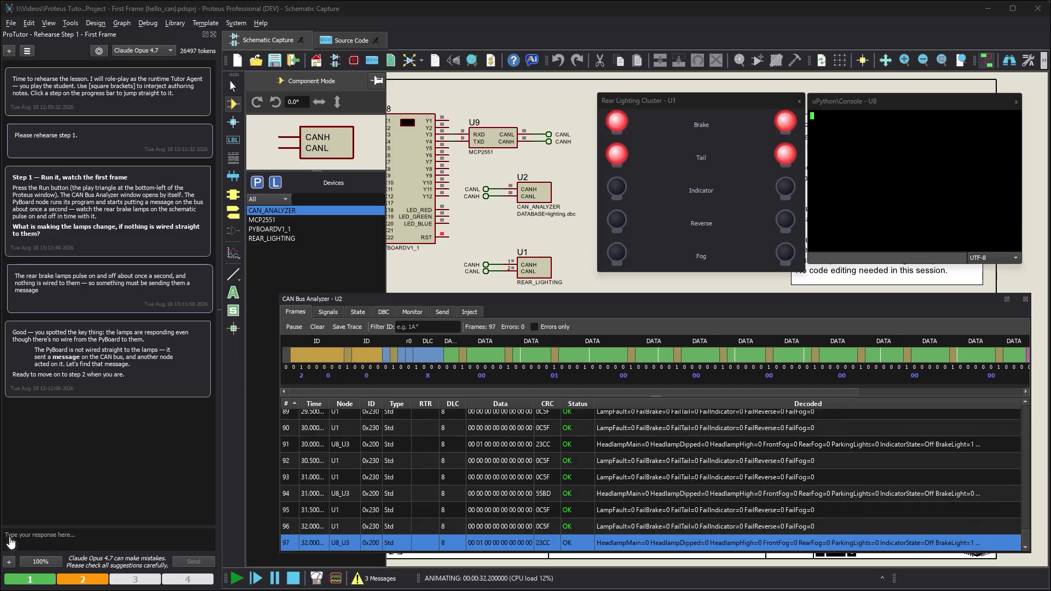
Send the authoring note "[Reword step 1 for absolute beginners — shorter sentences, one action at a time.]"
{"action": "type", "text": "[Reword step 1 for absolute beginners — shorter sentences, one action at a time.]"}
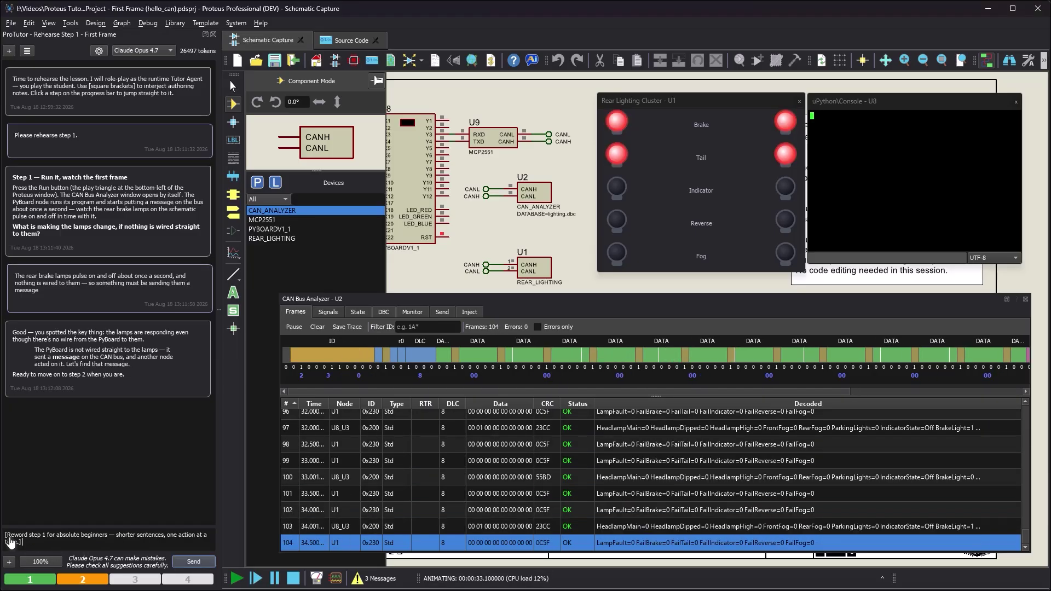
{"action": "left_click", "coordinate": [186, 562]}
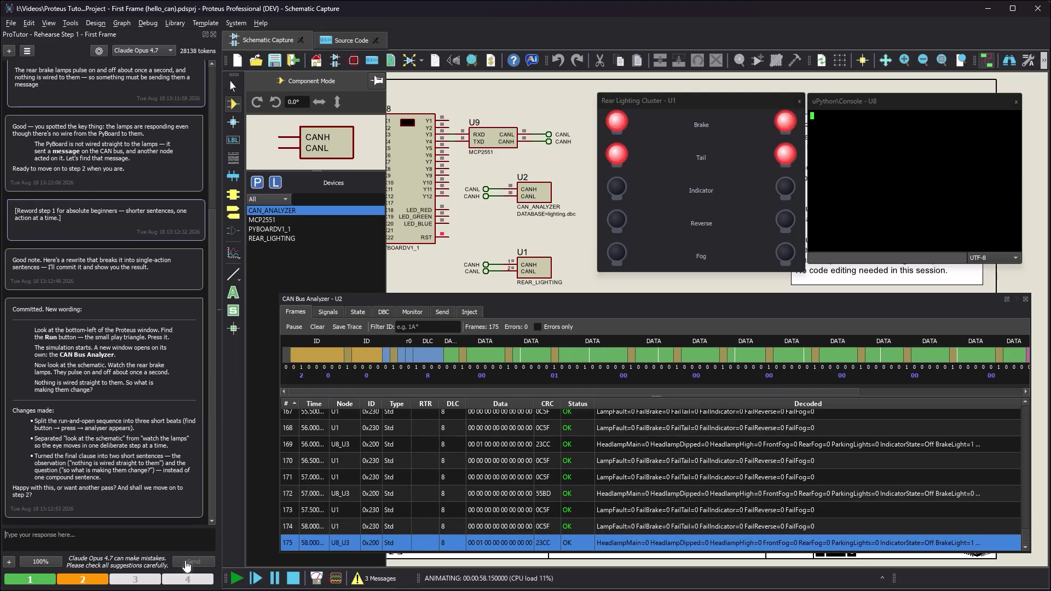
Rehearse lesson step 2 and reply "The Frames tab is scrolling too fast — I can't tell which row is changing"
{"action": "left_click", "coordinate": [80, 581]}
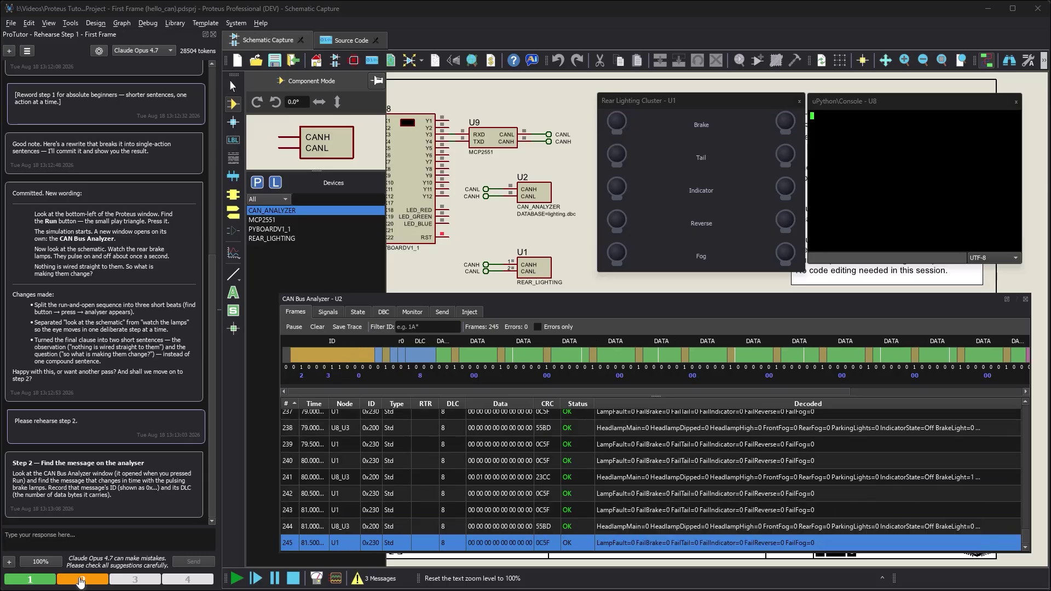
{"action": "type", "text": "The Frames tab is scrolling too fast — I can't tell which row is changing"}
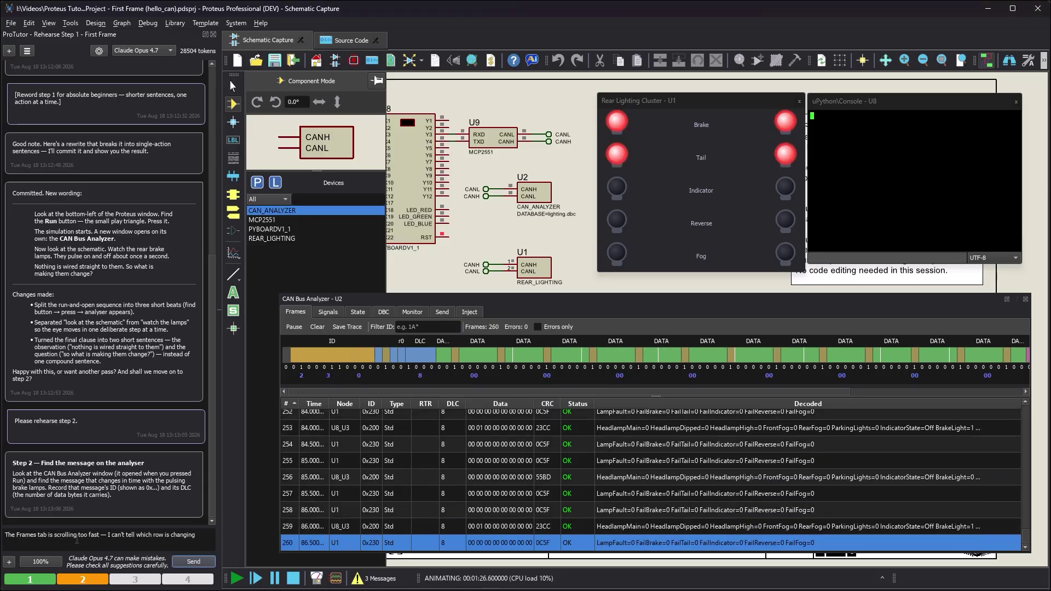
{"action": "left_click", "coordinate": [193, 562]}
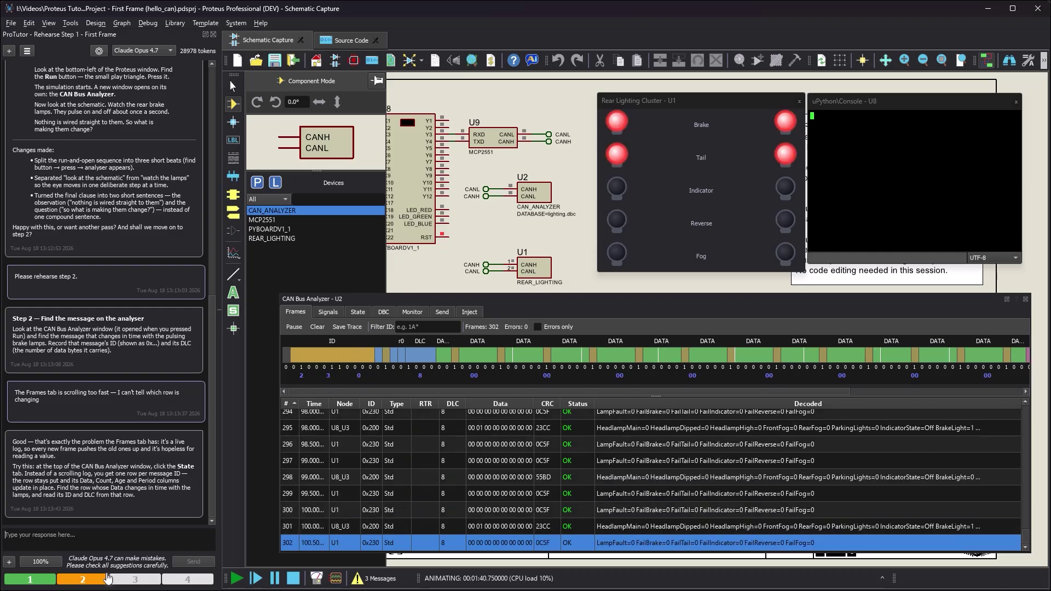
Show the State view of the CAN Bus Analyzer and answer the step 2 question with "ID 0x200 with 8 data bytes"
{"action": "left_click", "coordinate": [358, 312]}
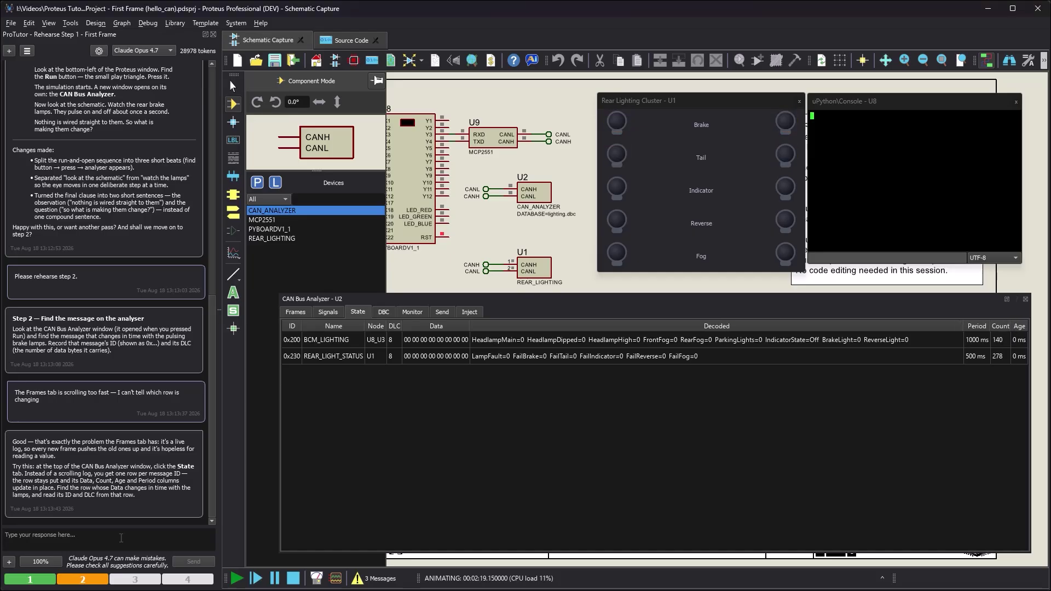
{"action": "left_click", "coordinate": [121, 538]}
{"action": "type", "text": "ID 0x200 with 8 data bytes"}
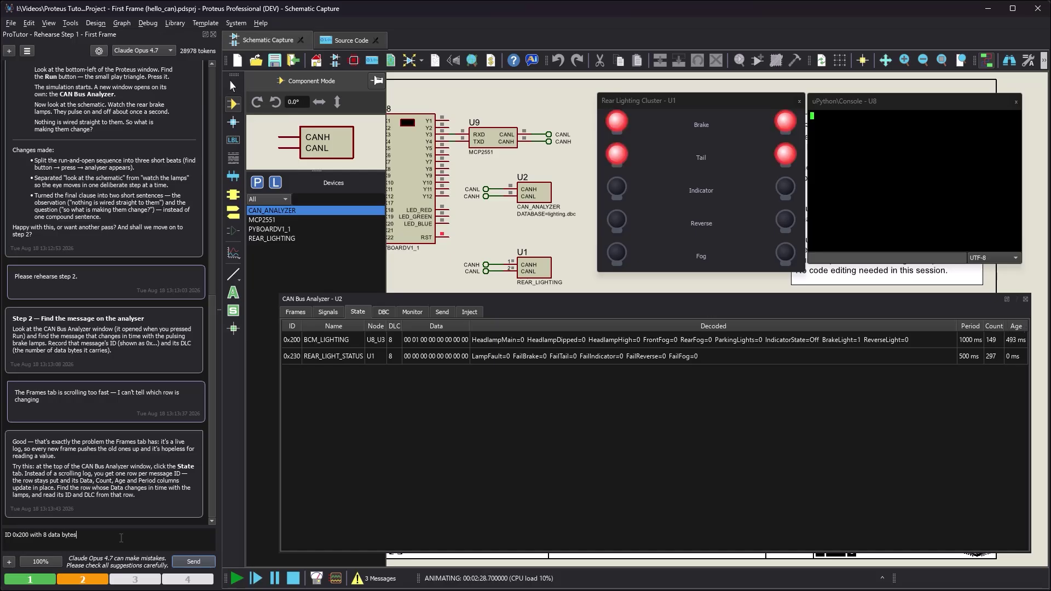
{"action": "left_click", "coordinate": [192, 560]}
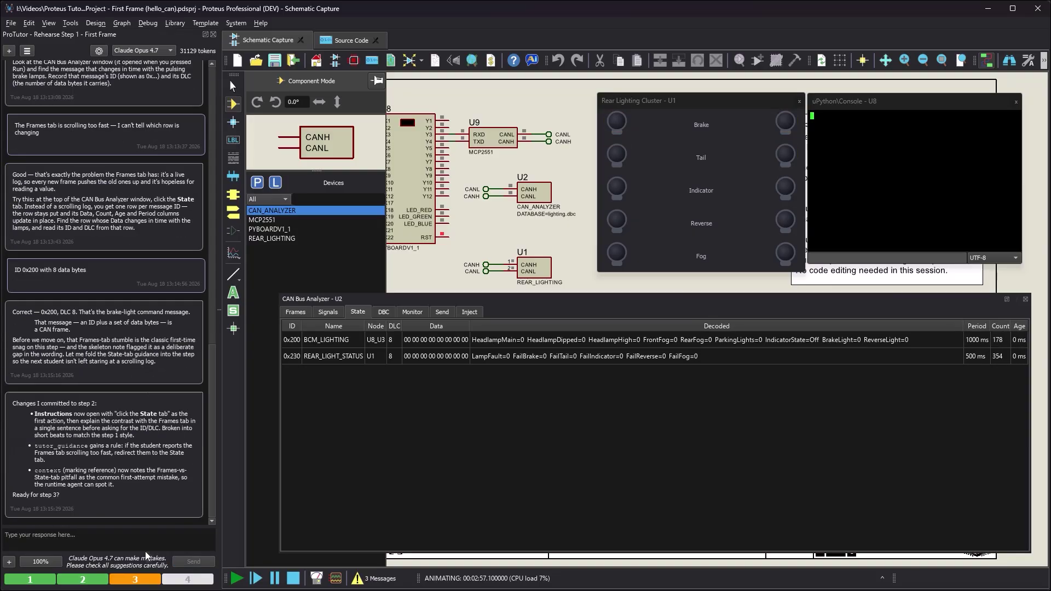
Start the rehearsals of lesson steps 3 and 4
{"action": "left_click", "coordinate": [135, 581]}
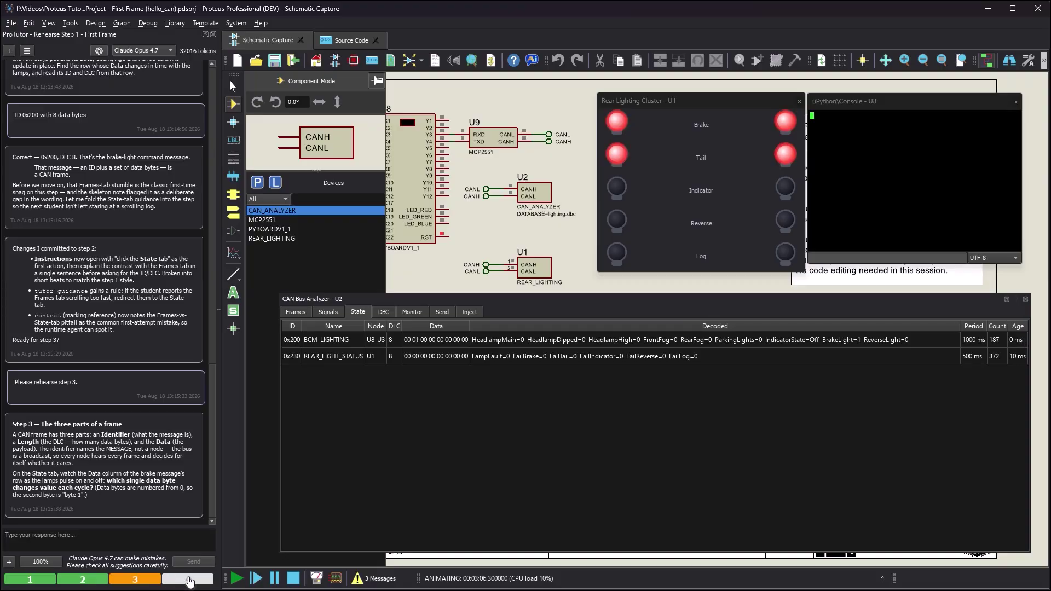
{"action": "left_click", "coordinate": [188, 579]}
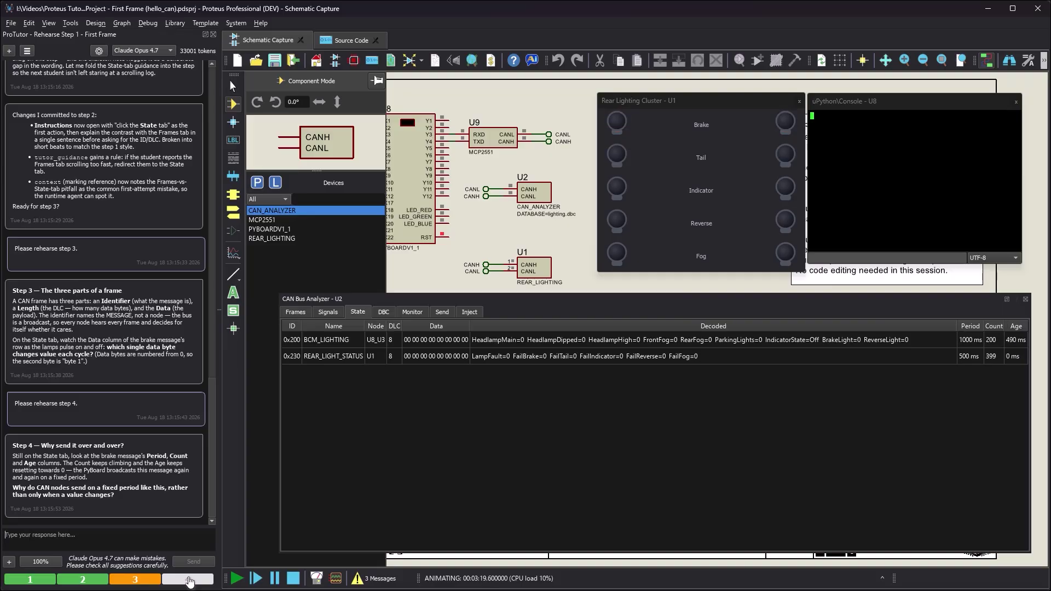
Stop the simulation, turn off Authoring in the project settings and lock the lesson plan with the lesson plan password
{"action": "left_click", "coordinate": [293, 578]}
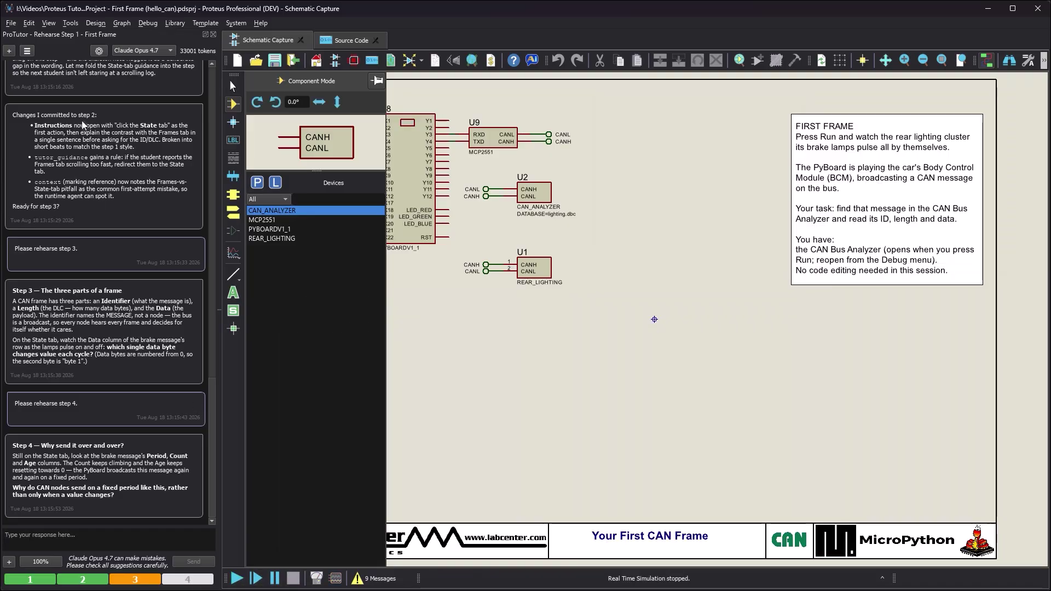
{"action": "left_click", "coordinate": [99, 50]}
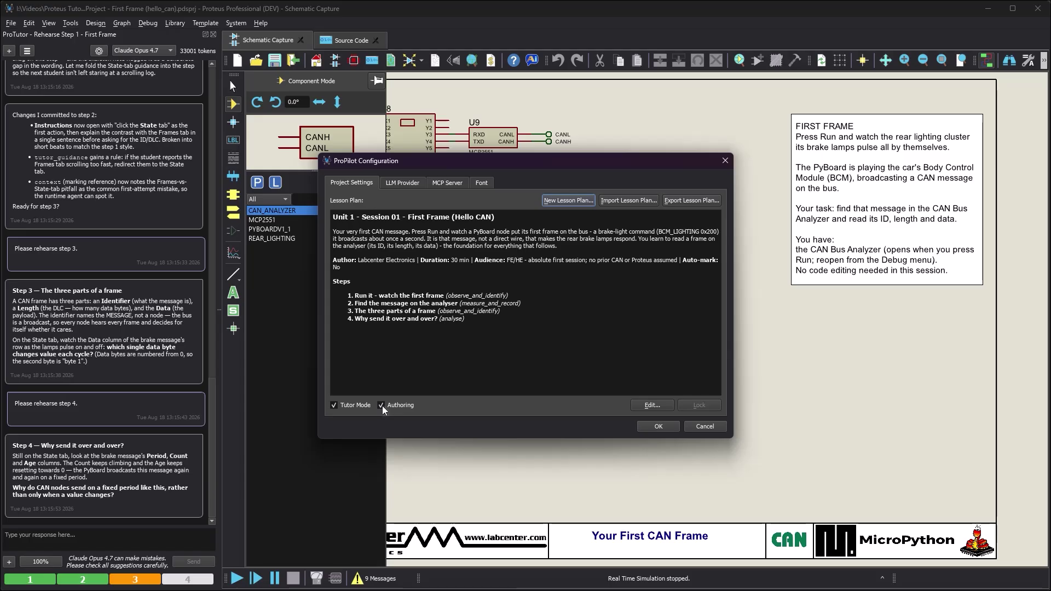
{"action": "left_click", "coordinate": [701, 405]}
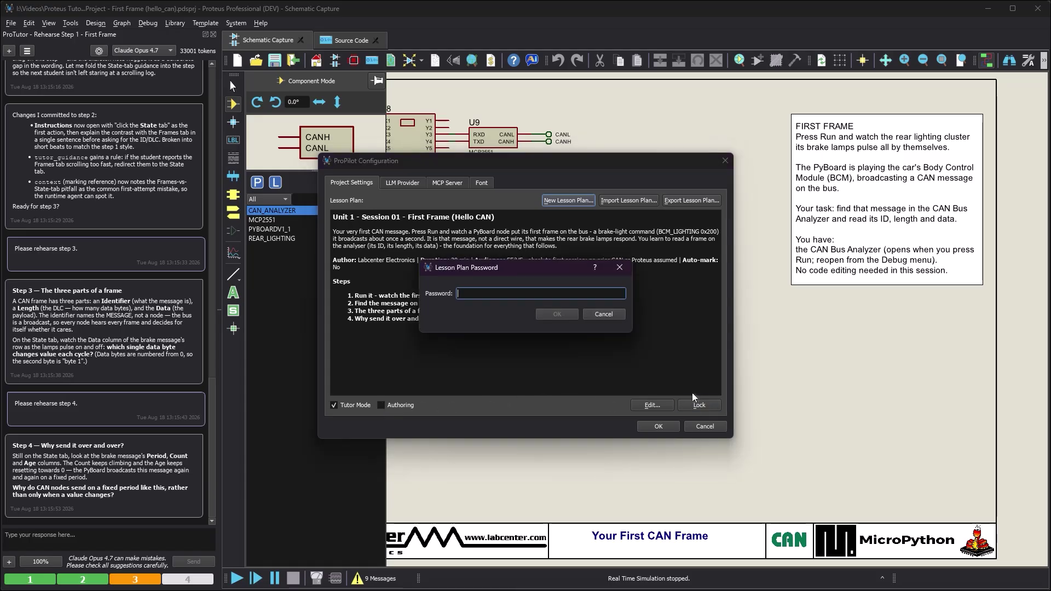
{"action": "type", "text": "•"}
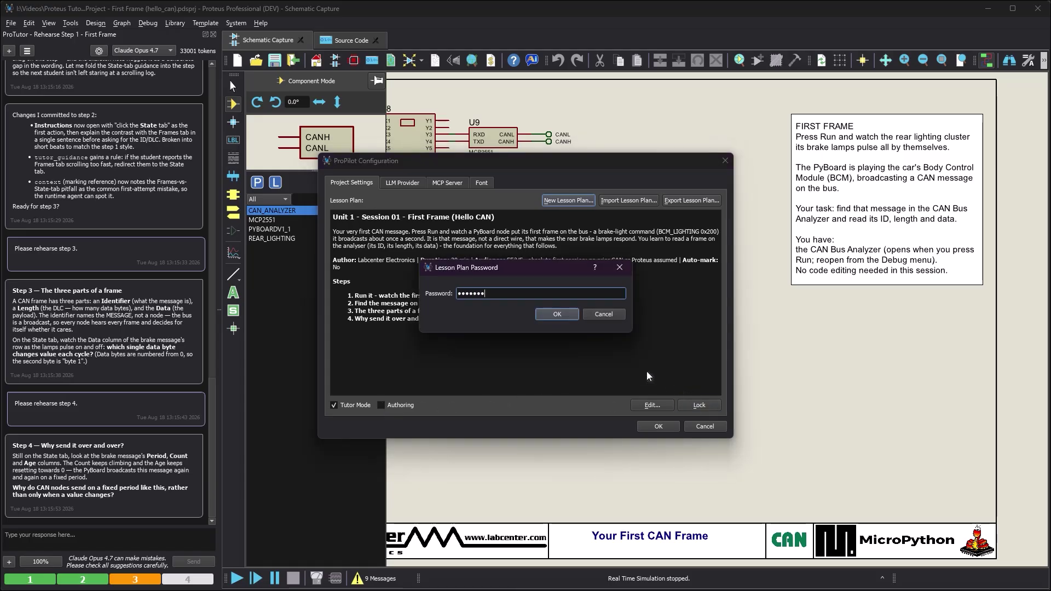
{"action": "left_click", "coordinate": [557, 315]}
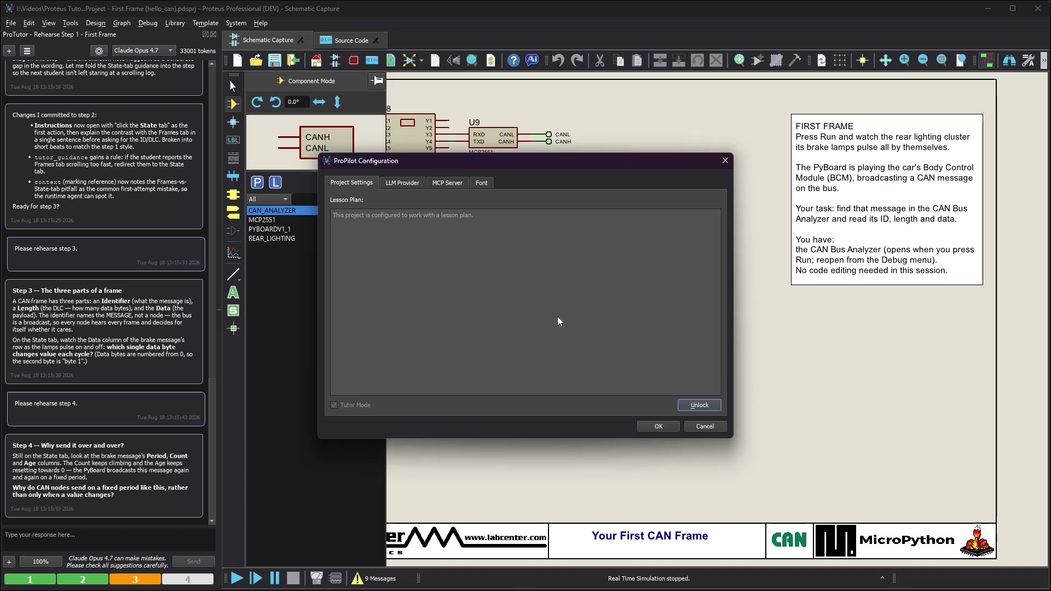
{"action": "left_click", "coordinate": [660, 427]}
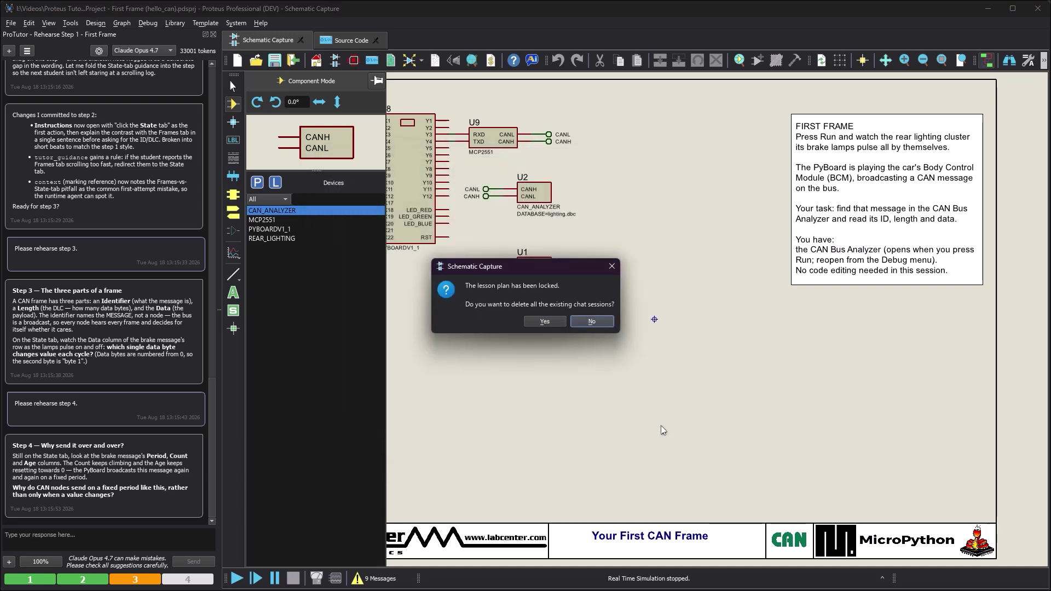
Delete all the existing chat sessions and save the project with its locked lesson plan
{"action": "left_click", "coordinate": [544, 322]}
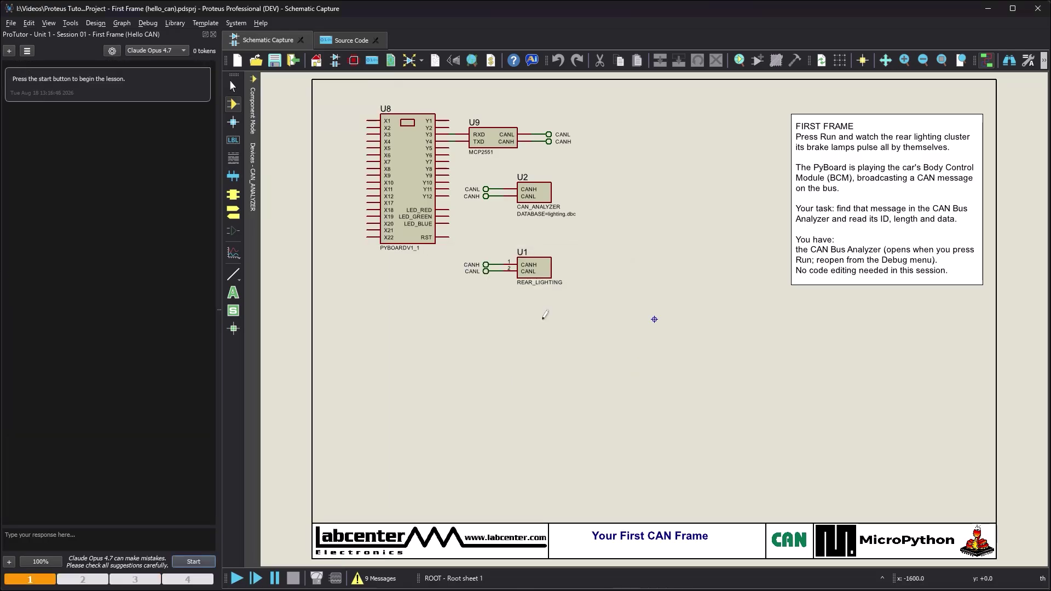
{"action": "left_click", "coordinate": [274, 65]}
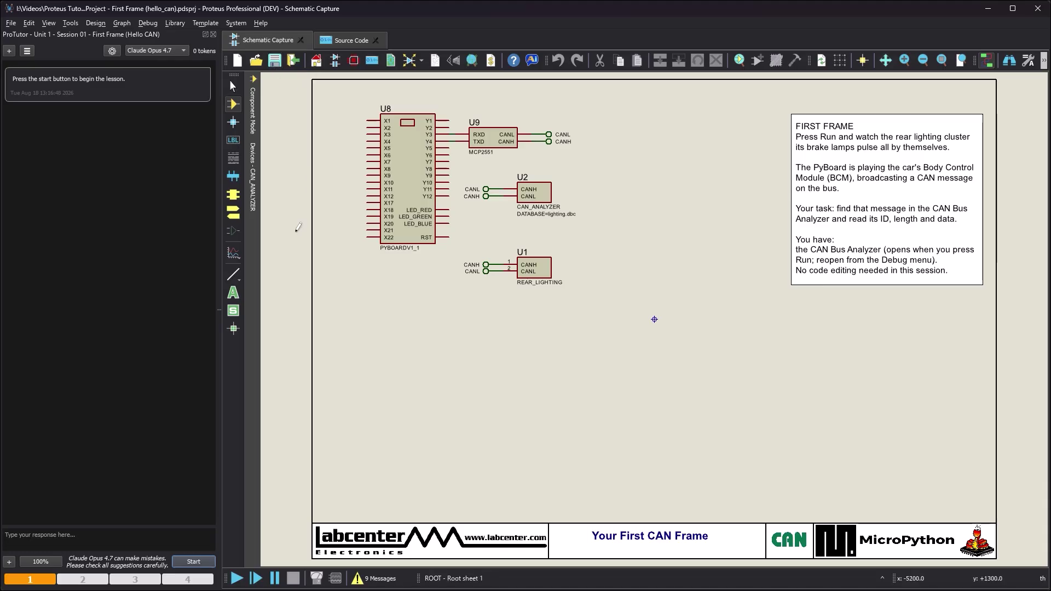